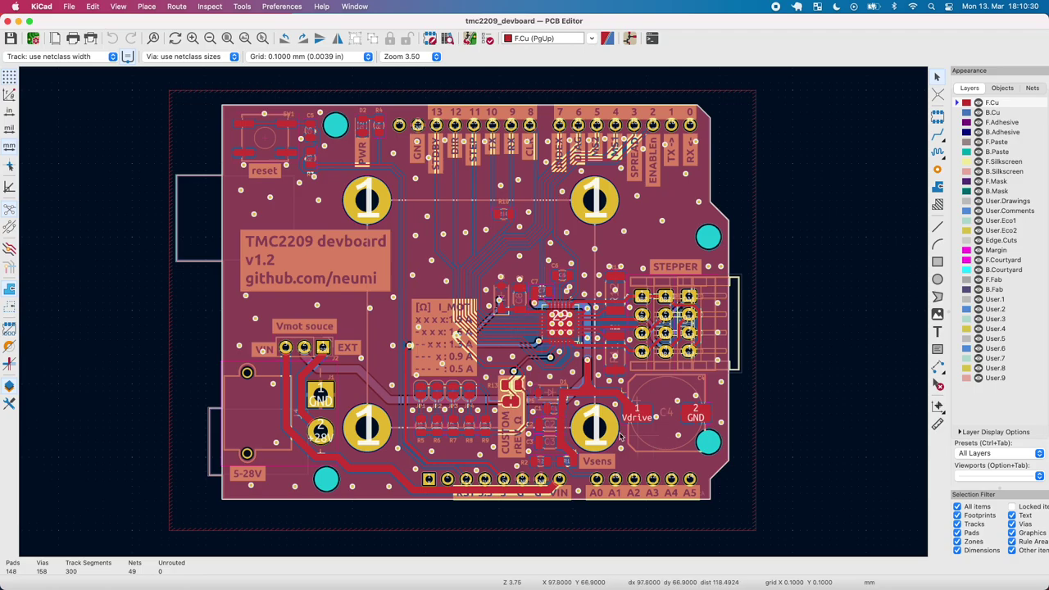
- Move the VIN silkscreen label outward so it clears pad 3 of header J2
scroll(307, 352, up, 2)
scroll(270, 358, down, 6)
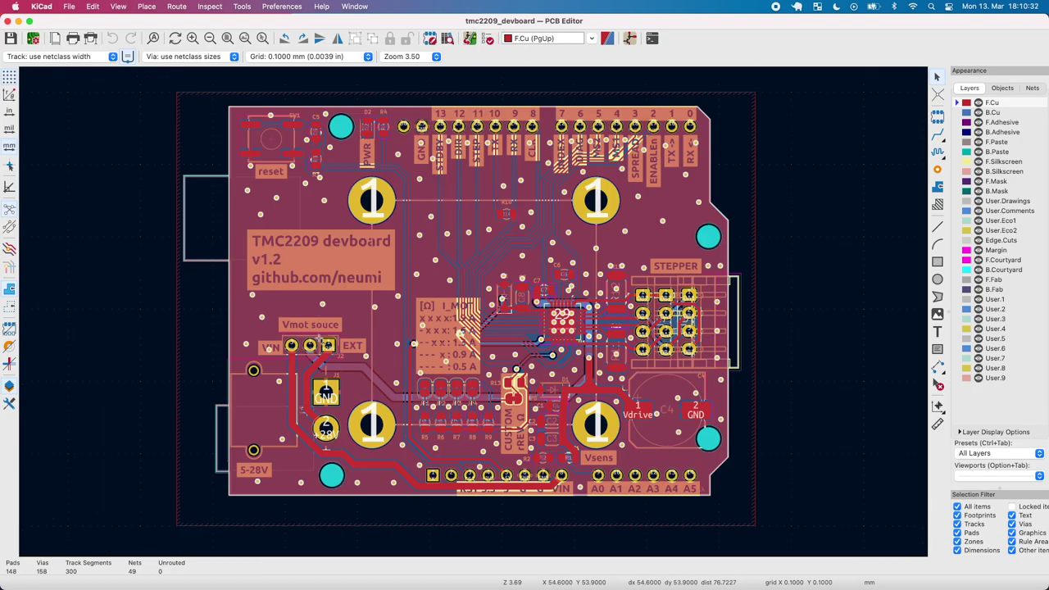
scroll(279, 342, up, 12)
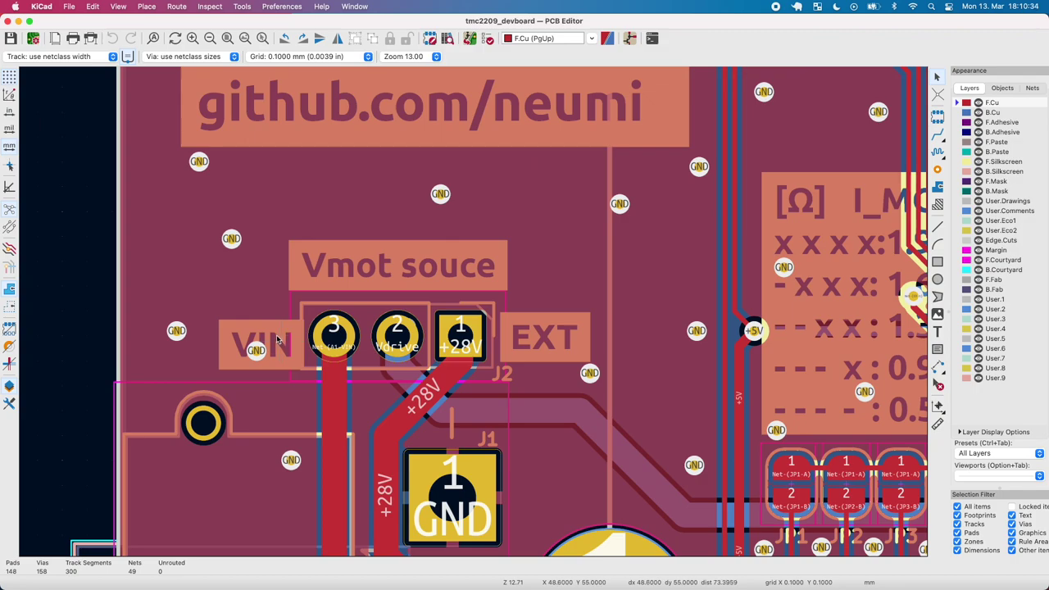
click(277, 339)
key(m)
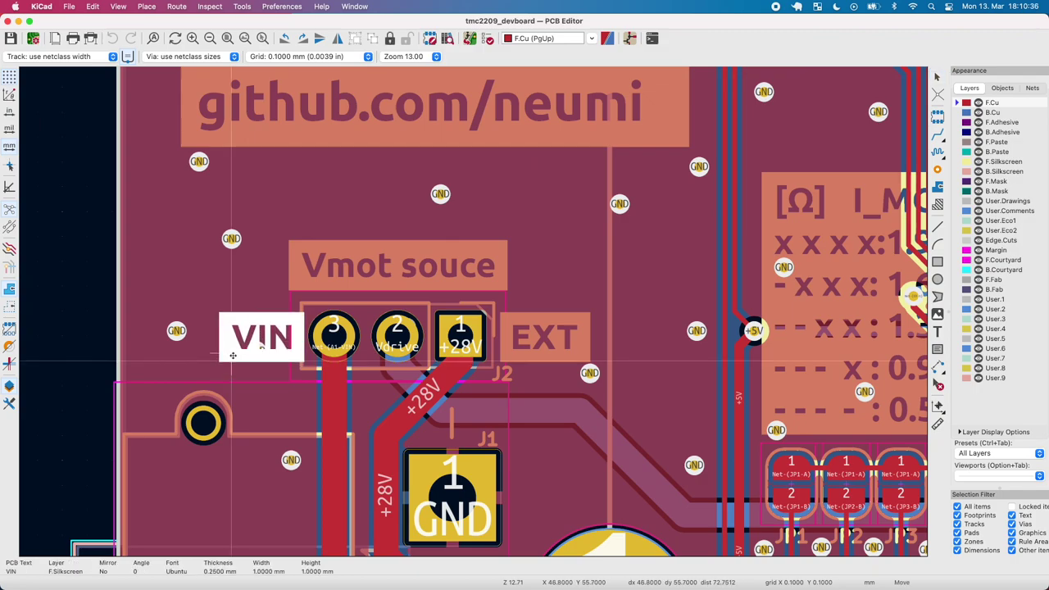
click(217, 355)
key(Escape)
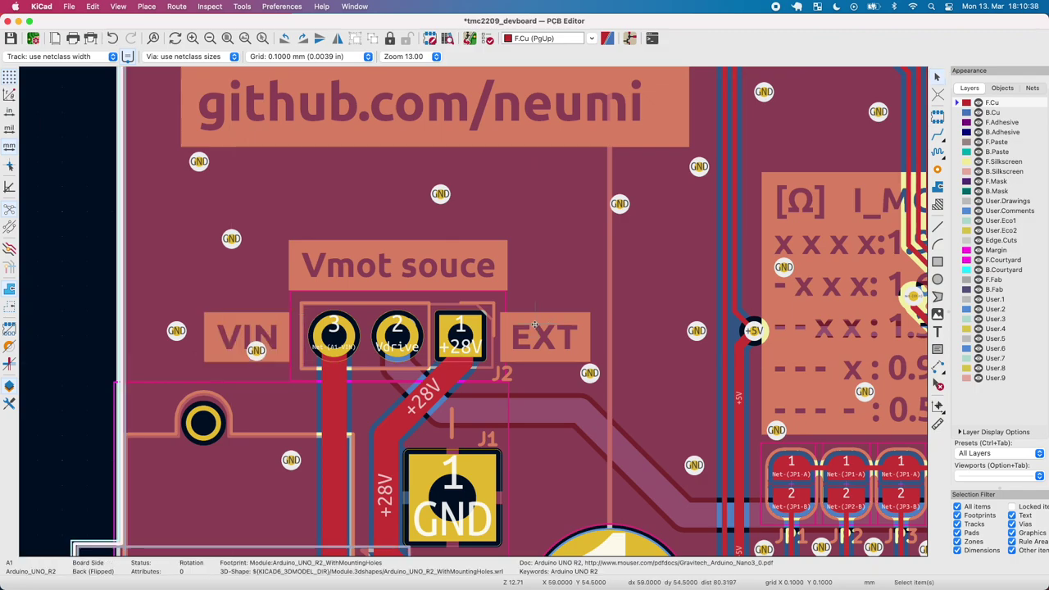
- Move the EXT silkscreen label slightly away from pad 1 of header J2, and save the board
click(512, 351)
key(m)
click(519, 348)
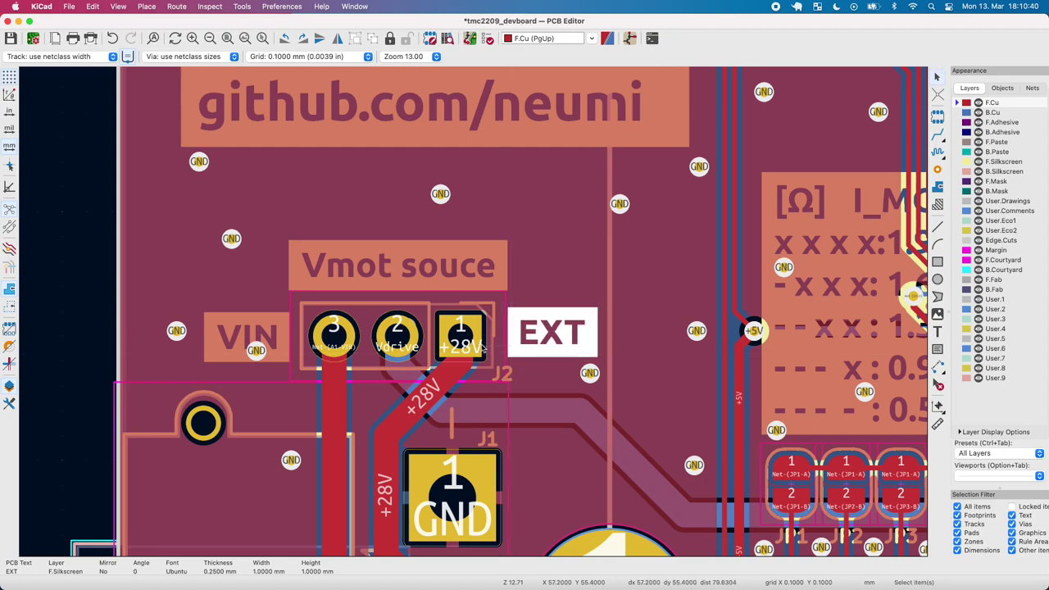
scroll(316, 331, down, 3)
scroll(315, 331, down, 2)
key(ctrl+s)
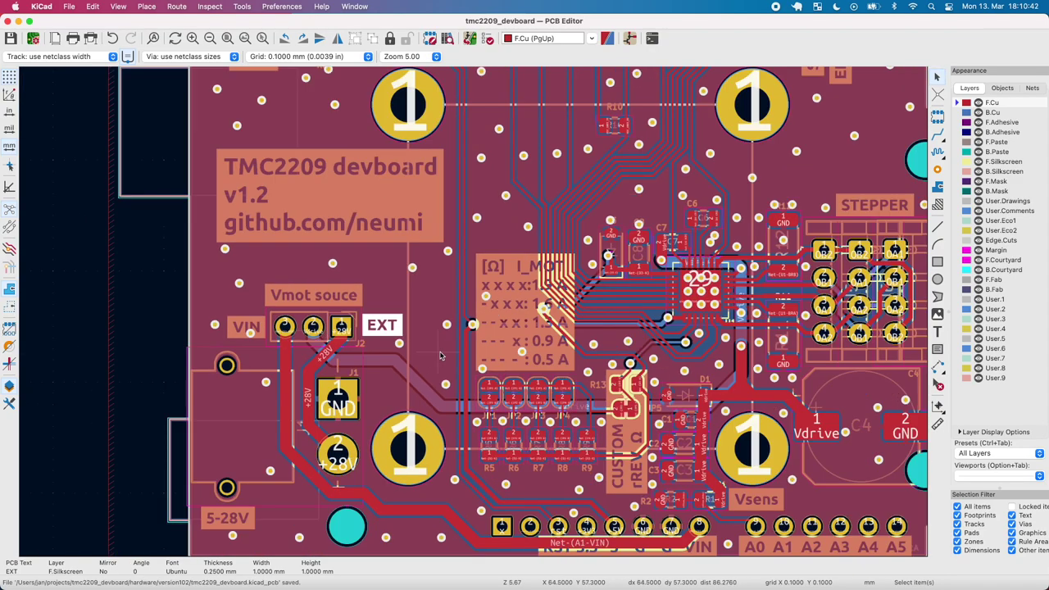
- Open the 3D viewer for the board
scroll(440, 355, down, 1)
scroll(503, 438, up, 2)
click(146, 7)
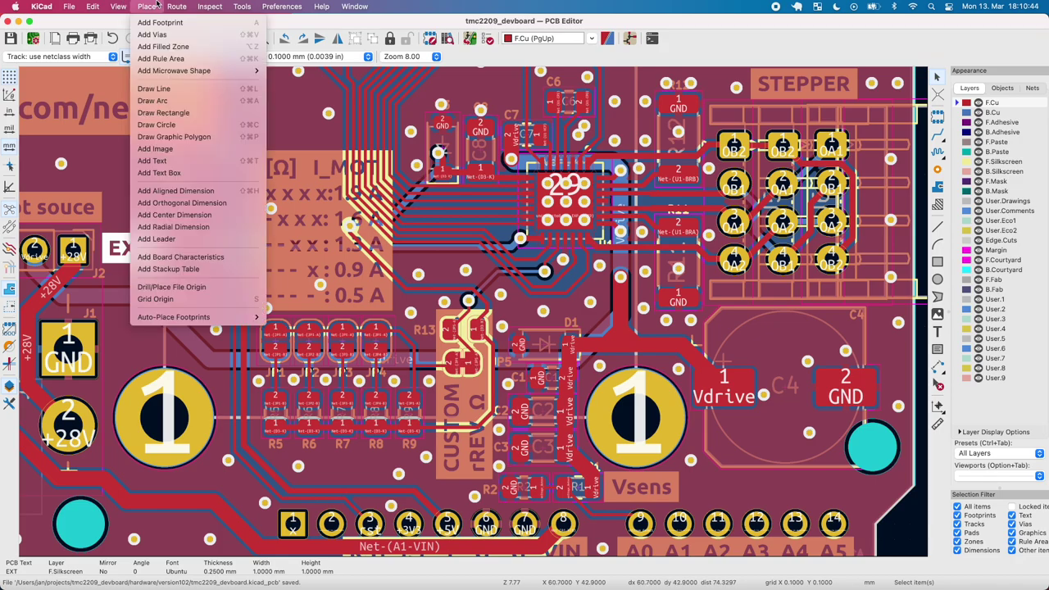
mouse_move(118, 7)
click(147, 60)
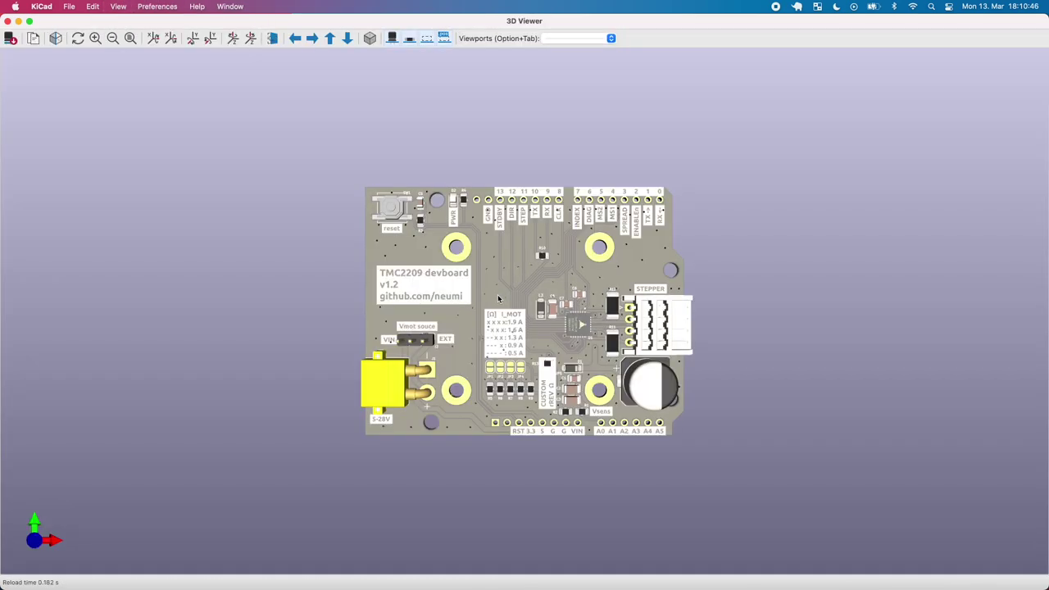
- Examine the 3D board model up close around driver chip U1 and as a whole for component placement and labels
scroll(516, 338, up, 3)
scroll(516, 332, down, 1)
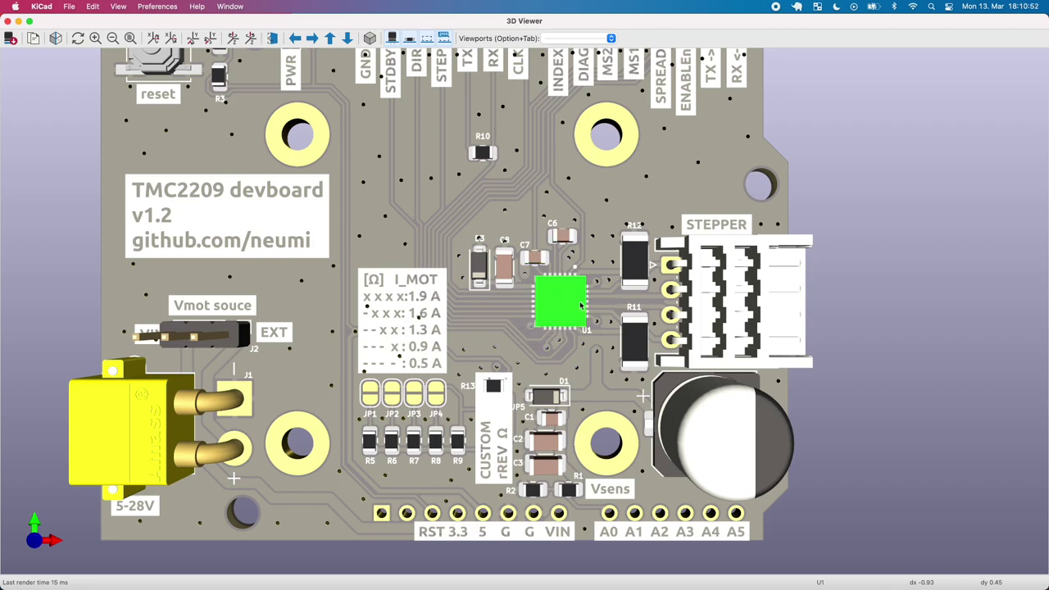
scroll(531, 310, up, 2)
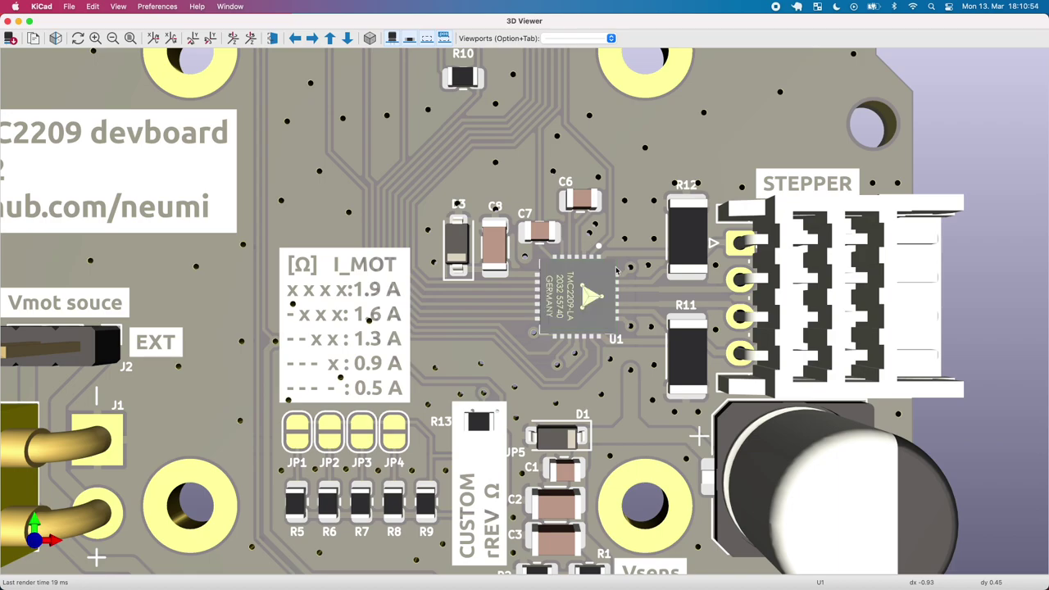
scroll(616, 279, up, 1)
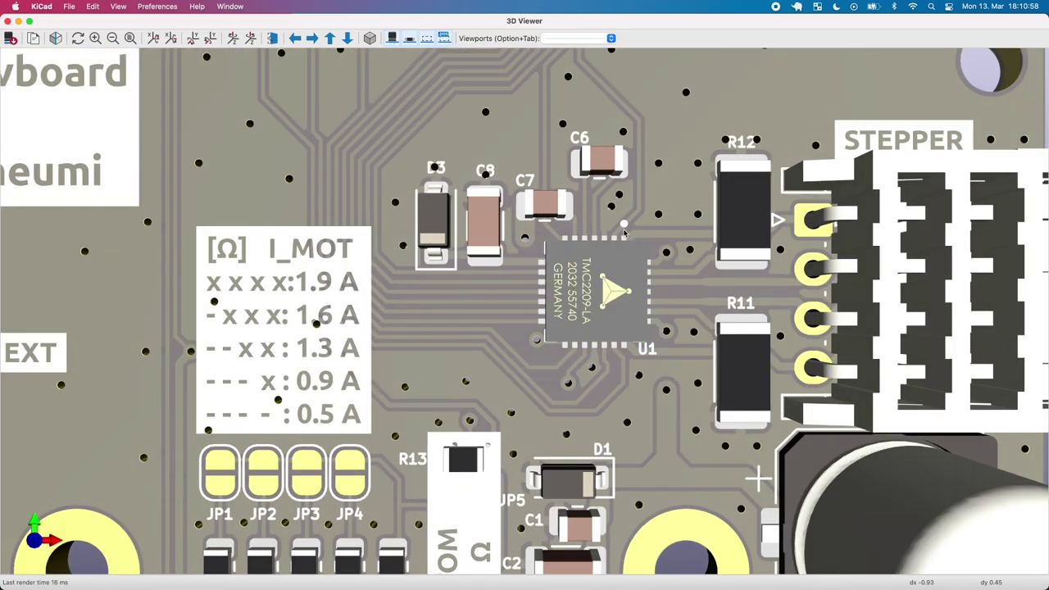
scroll(647, 223, down, 1)
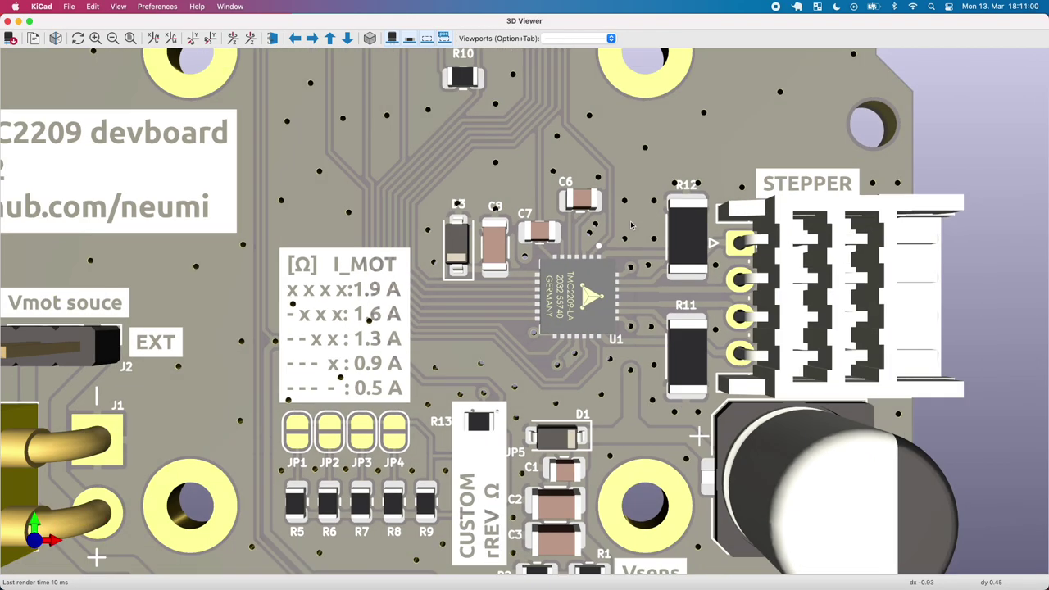
scroll(630, 224, down, 2)
scroll(602, 351, down, 2)
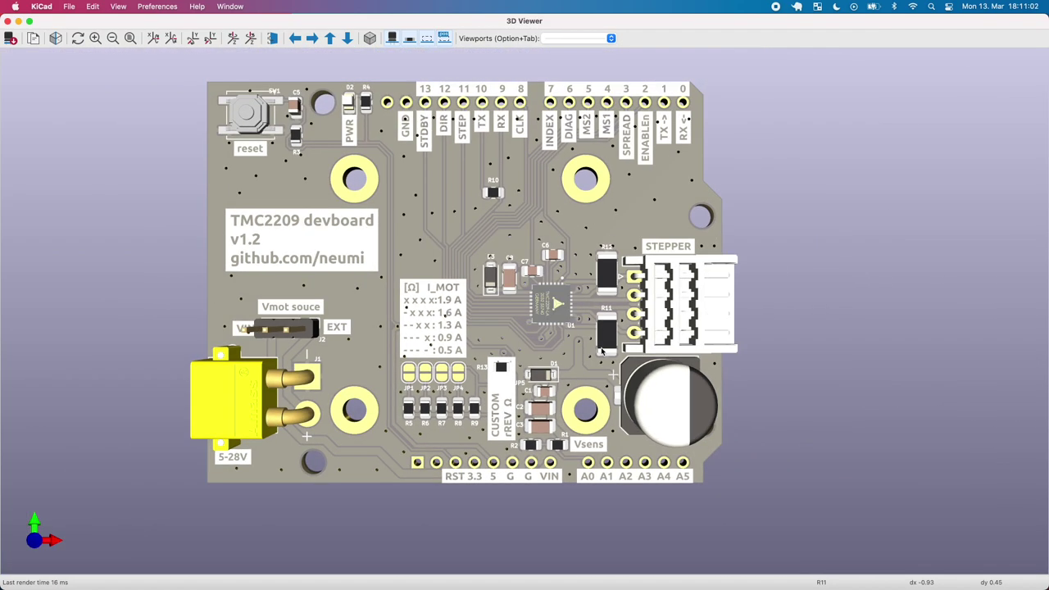
scroll(585, 355, left, 2)
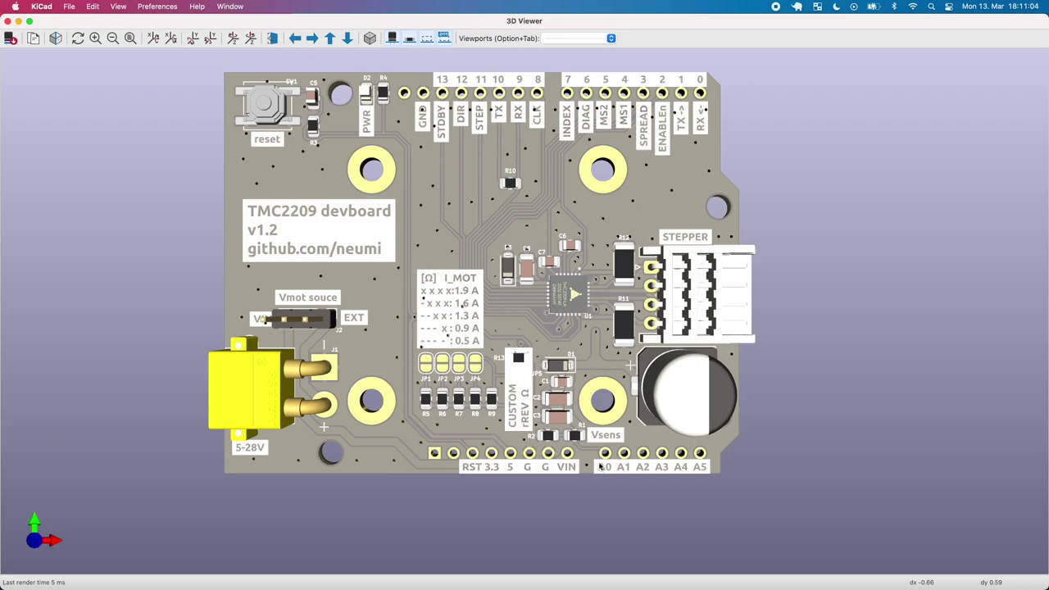
- Switch the 3D view to orthographic projection and capture a screenshot of the area framing the whole board
scroll(491, 377, up, 3)
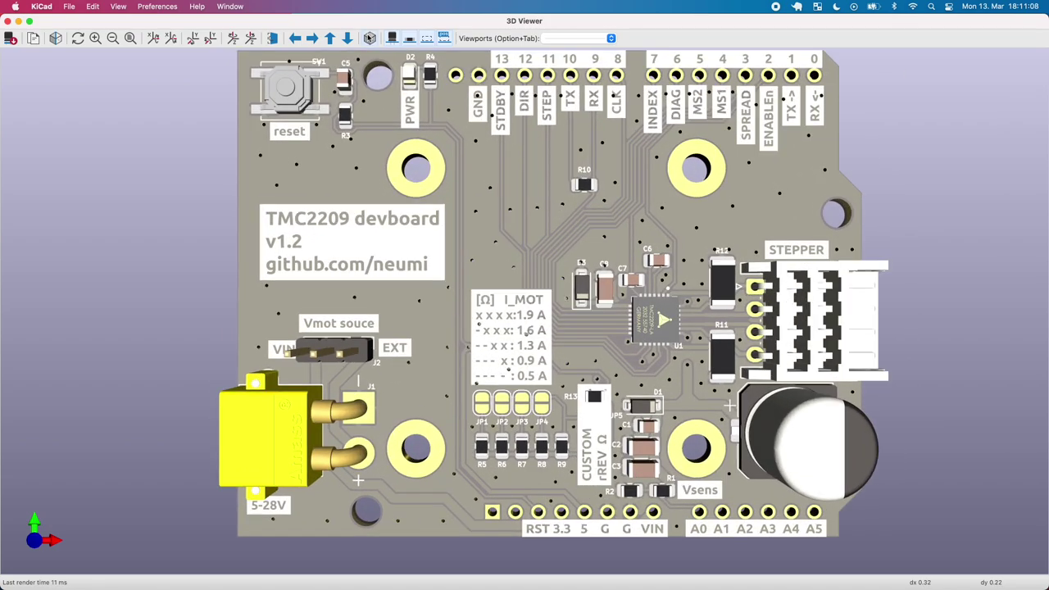
scroll(497, 334, down, 2)
scroll(458, 287, up, 1)
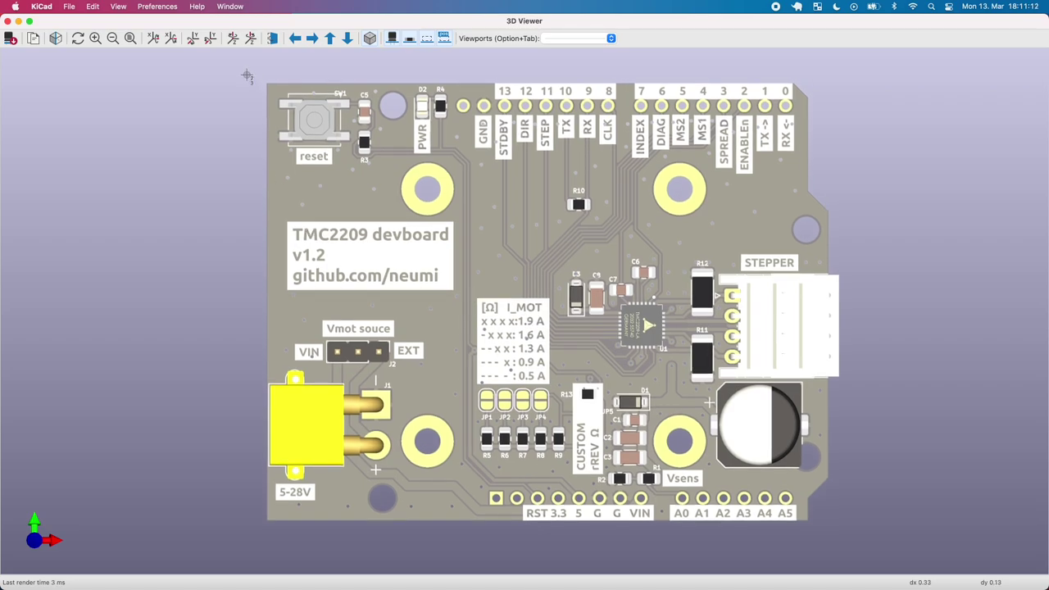
drag(247, 77, 856, 543)
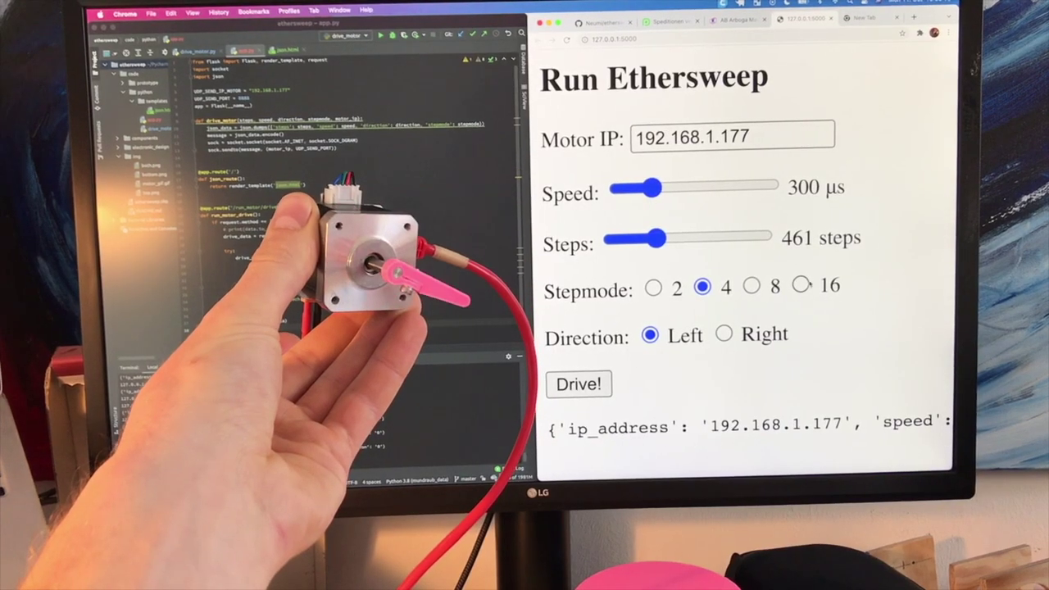
key(Right)
key(Right)
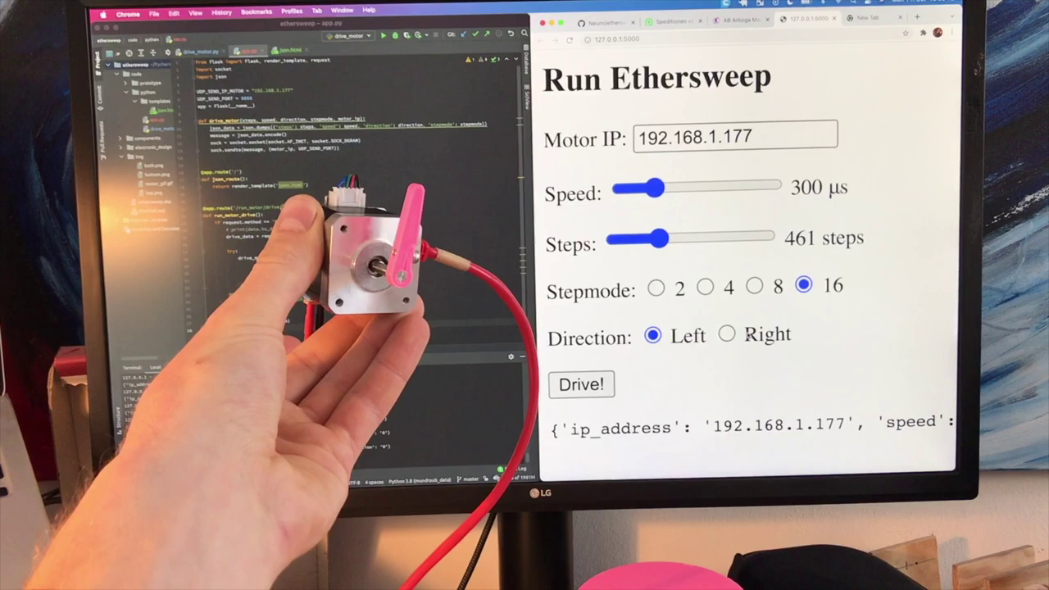
key(Tab)
key(Right)
click(605, 383)
key(shift+Tab)
key(shift+Tab)
key(shift+Tab)
key(shift+Tab)
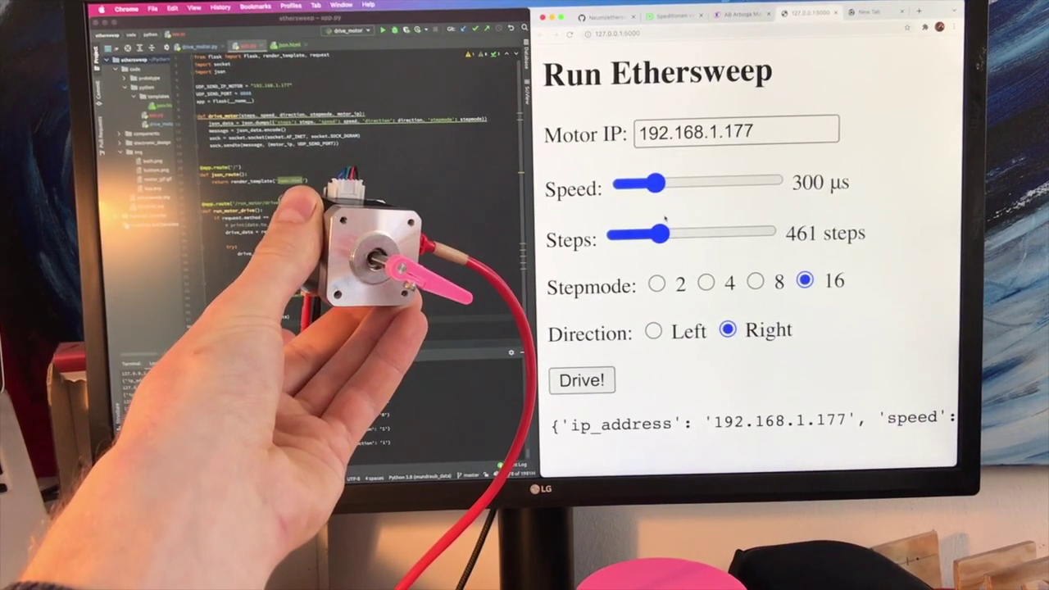
key(Left)
key(Home)
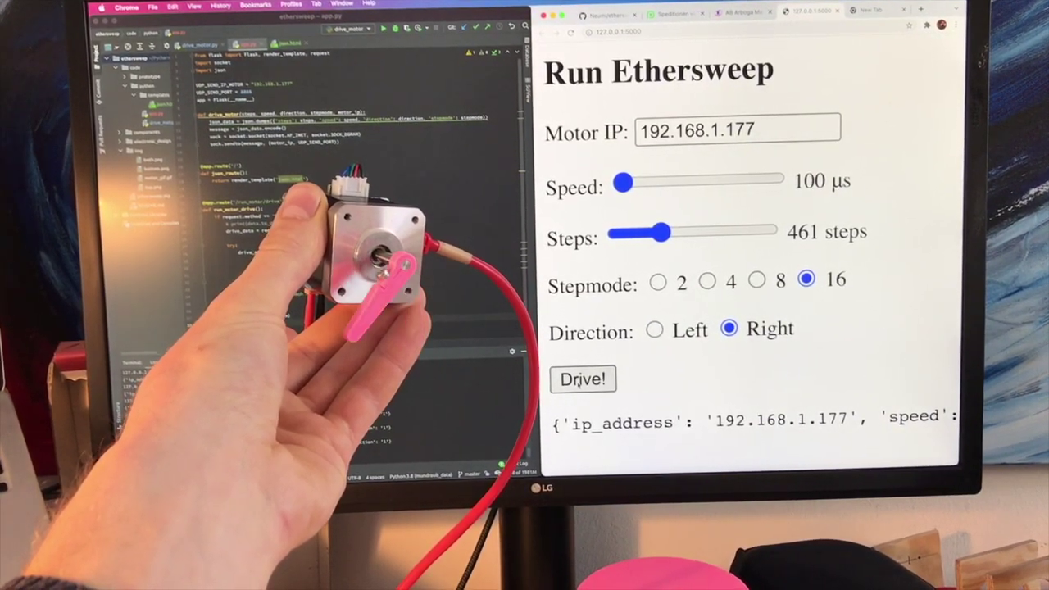